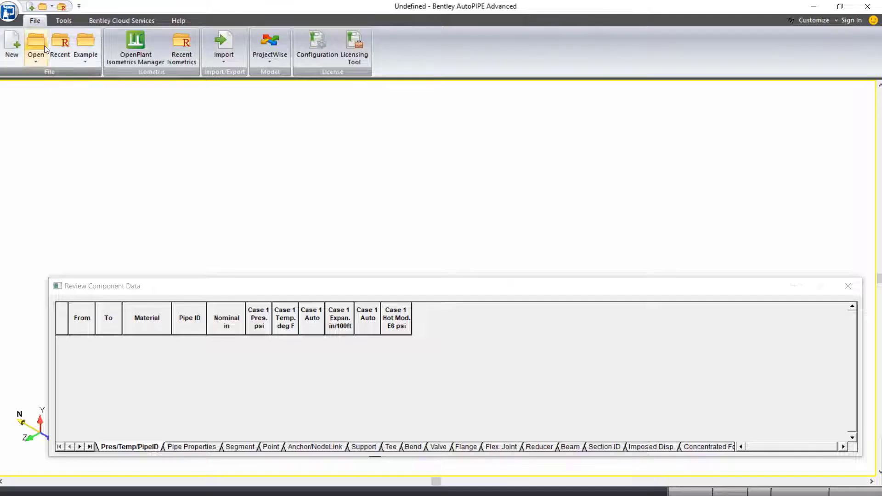
- Launch the Open dialog to browse the jacketed piping Dataset folder
{"action": "left_click", "coordinate": [41, 46]}
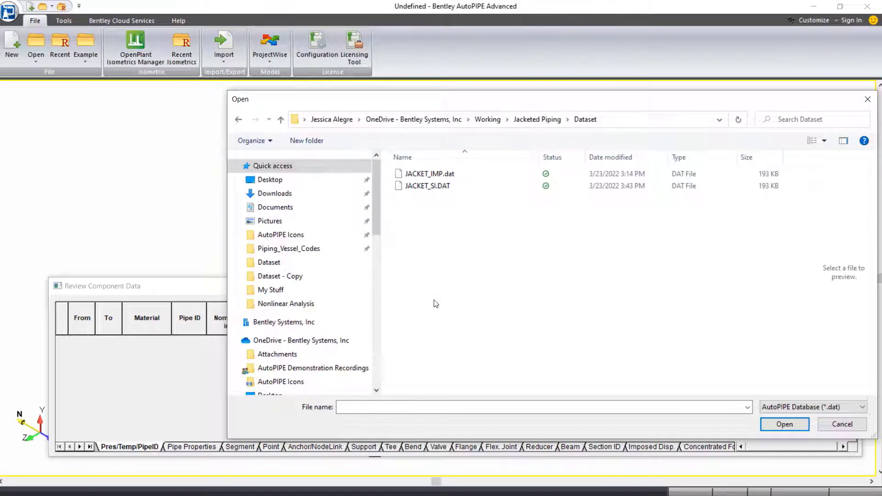
- Open JACKET_IMP.dat and close the Review Component Data grid to see the full layout
{"action": "left_click", "coordinate": [442, 176]}
{"action": "double_click", "coordinate": [442, 177]}
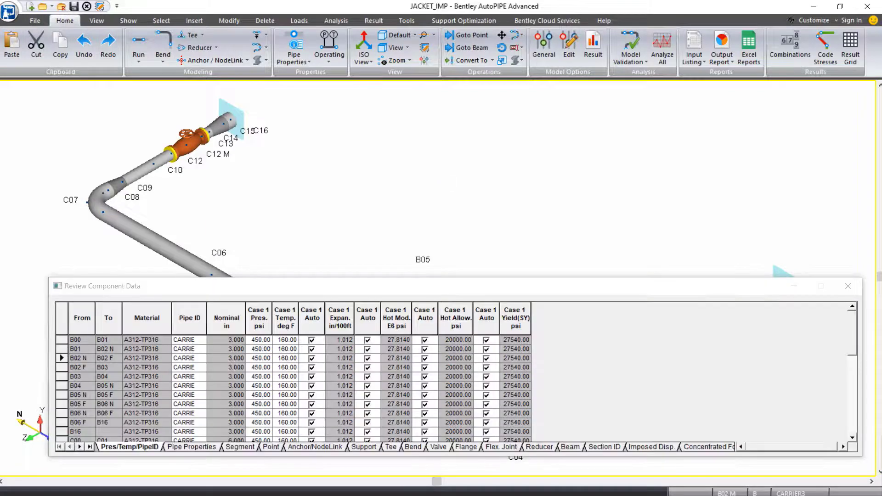
{"action": "left_click", "coordinate": [849, 285]}
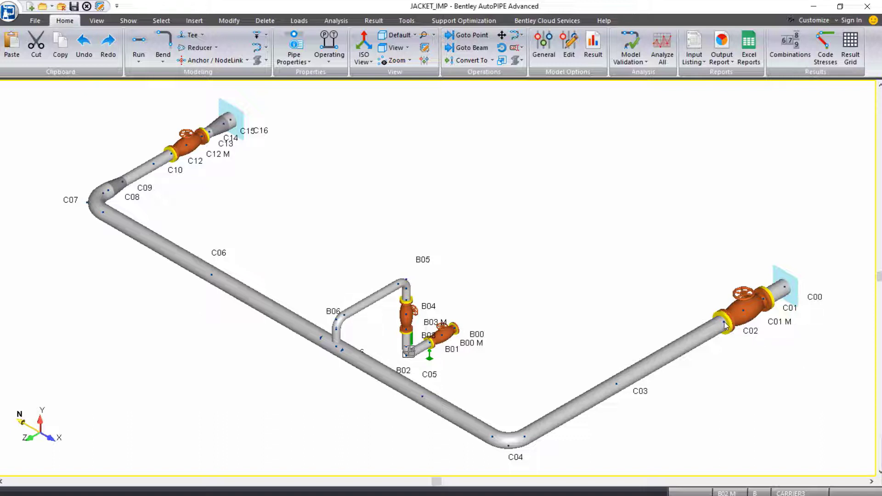
- Select point ranges C12 to C02 and B04 to B06
{"action": "left_click", "coordinate": [171, 156]}
{"action": "left_click", "coordinate": [723, 327], "text": "shift"}
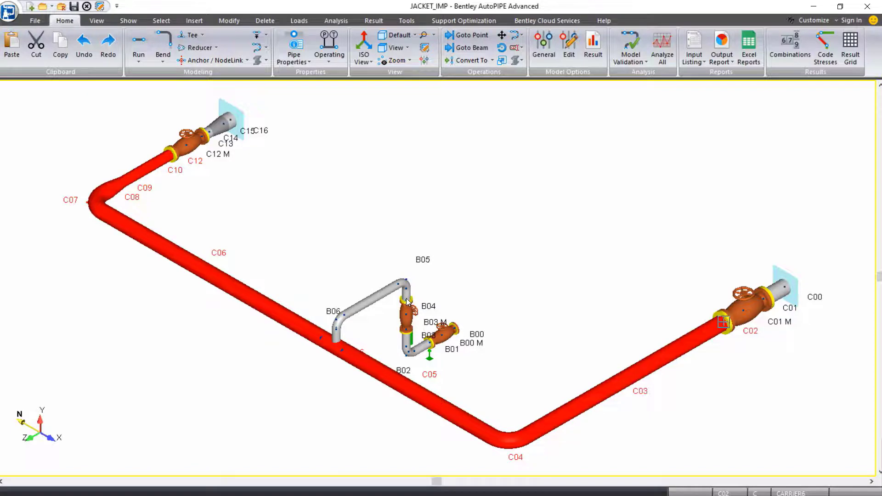
{"action": "scroll", "coordinate": [407, 302], "scroll_direction": "up", "scroll_amount": 5}
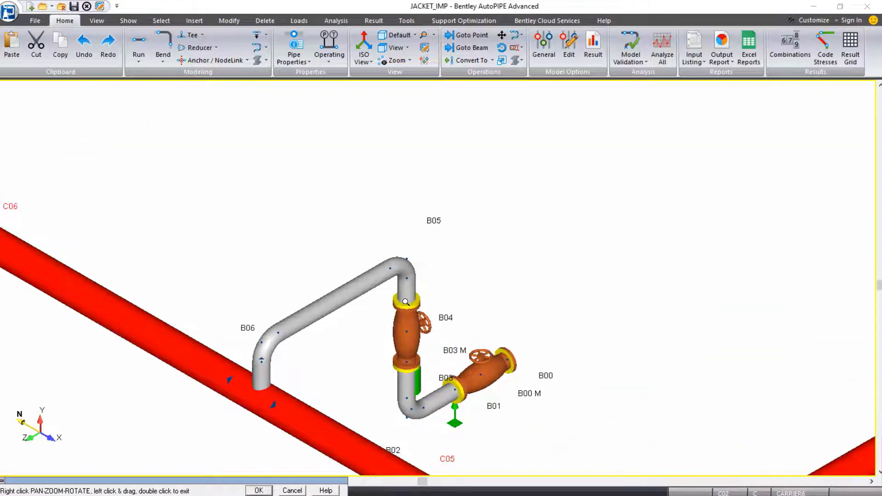
{"action": "double_click", "coordinate": [406, 303]}
{"action": "left_click", "coordinate": [407, 303]}
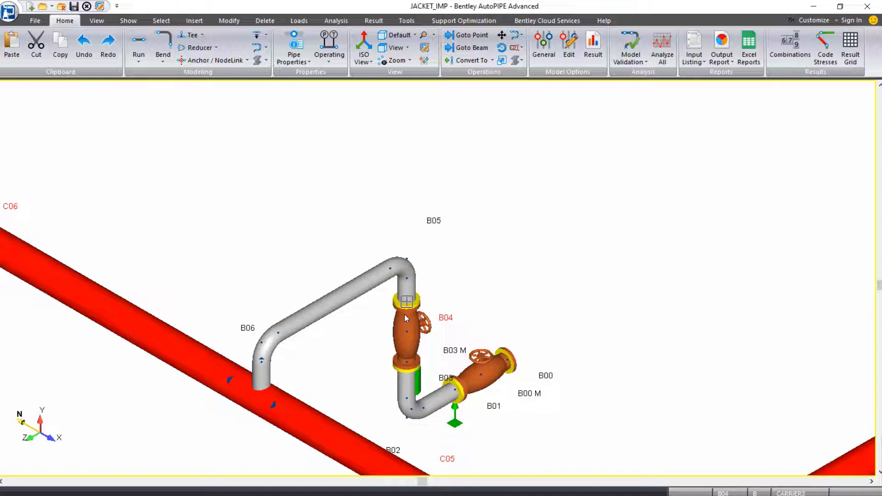
{"action": "left_click", "coordinate": [261, 400]}
{"action": "scroll", "coordinate": [267, 408], "scroll_direction": "down", "scroll_amount": 3}
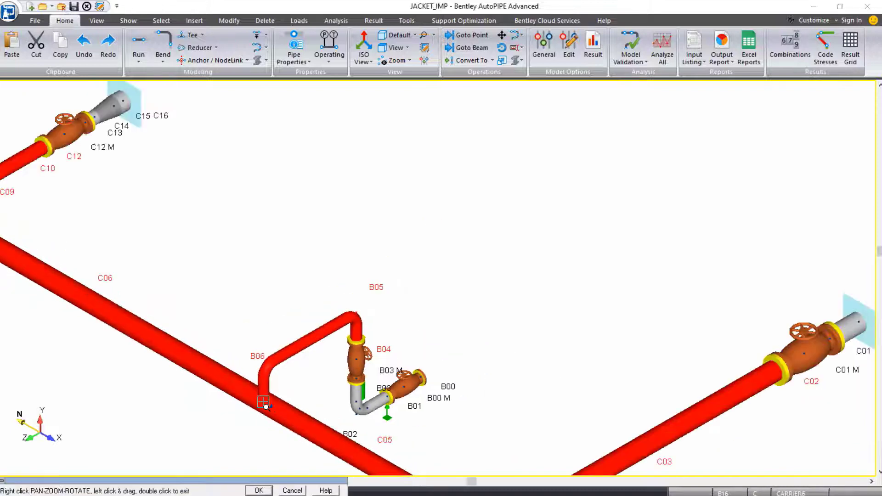
{"action": "scroll", "coordinate": [266, 407], "scroll_direction": "down", "scroll_amount": 2}
{"action": "scroll", "coordinate": [315, 340], "scroll_direction": "down", "scroll_amount": 2}
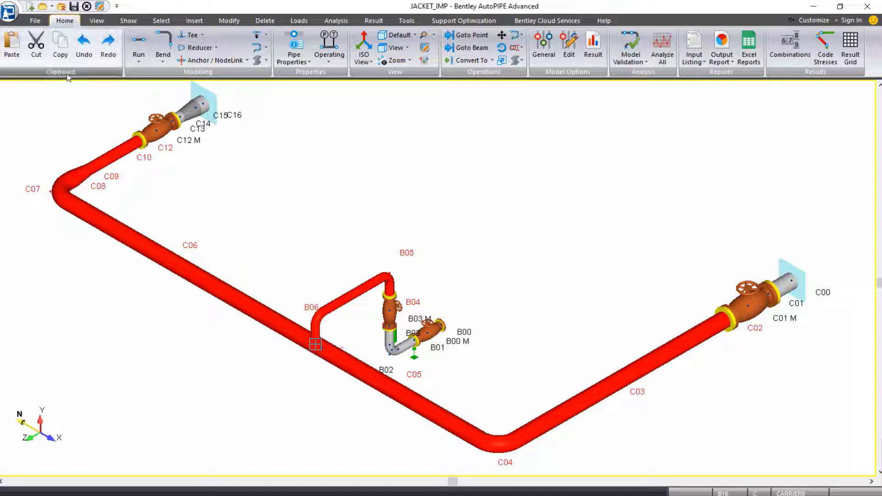
- Copy the selected runs using B04 as the base point
{"action": "left_click", "coordinate": [64, 43]}
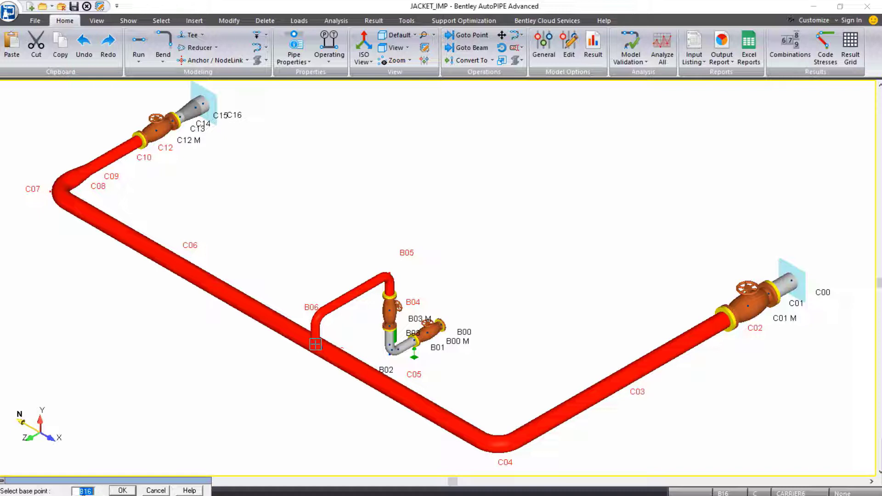
{"action": "type", "text": "B04"}
{"action": "left_click", "coordinate": [122, 490]}
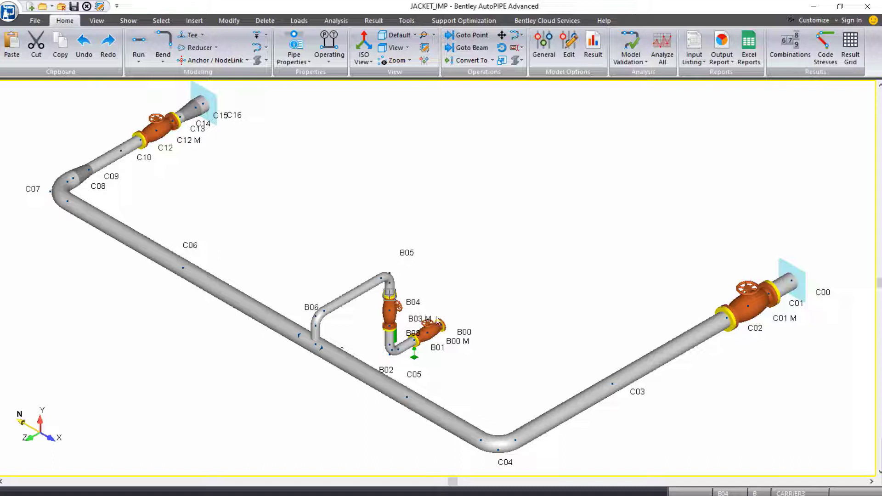
{"action": "scroll", "coordinate": [413, 285], "scroll_direction": "up", "scroll_amount": 2}
{"action": "scroll", "coordinate": [382, 289], "scroll_direction": "down", "scroll_amount": 2}
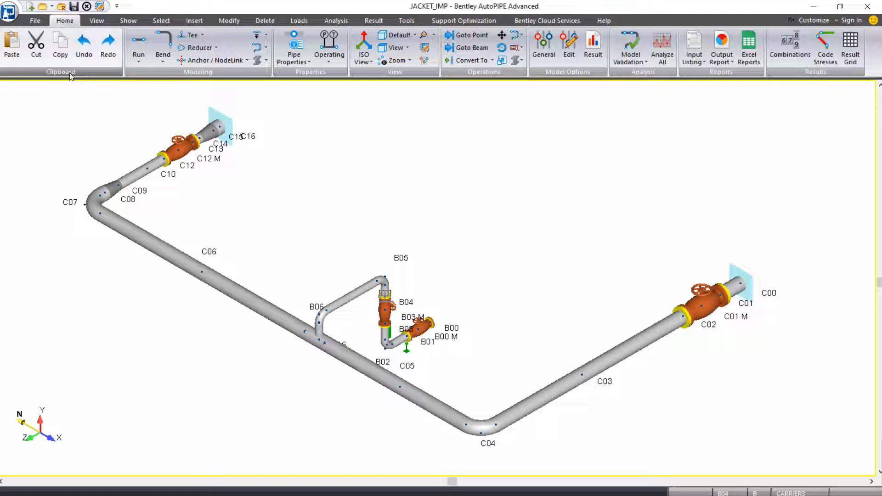
- In the Paste dialog, enable offset from selected points and set DY to 0.003
{"action": "left_click", "coordinate": [6, 52]}
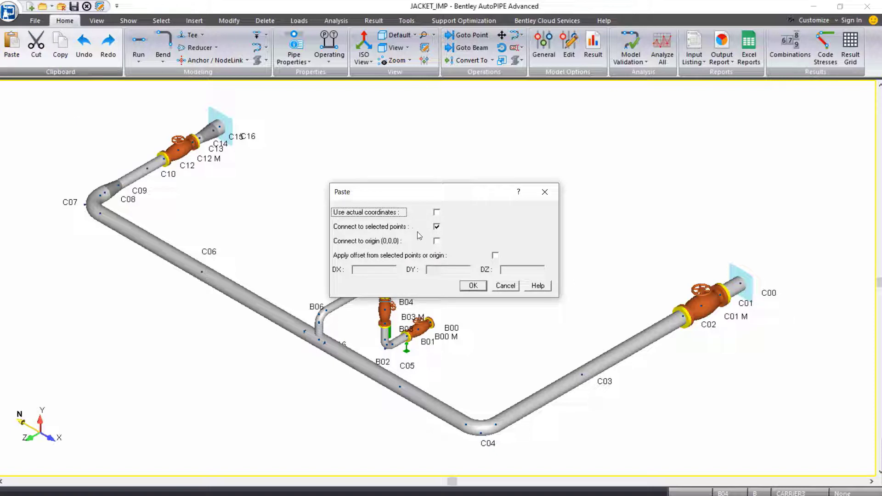
{"action": "left_click", "coordinate": [496, 255]}
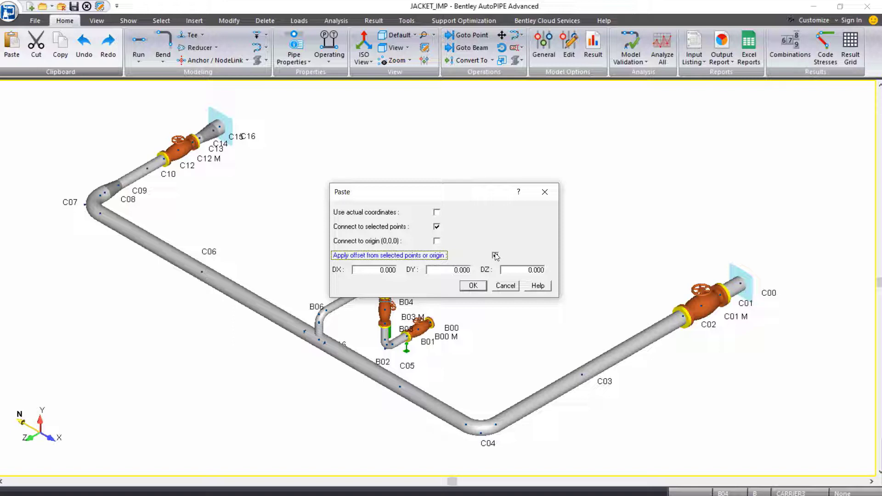
{"action": "left_click", "coordinate": [496, 257]}
{"action": "key", "text": "Tab"}
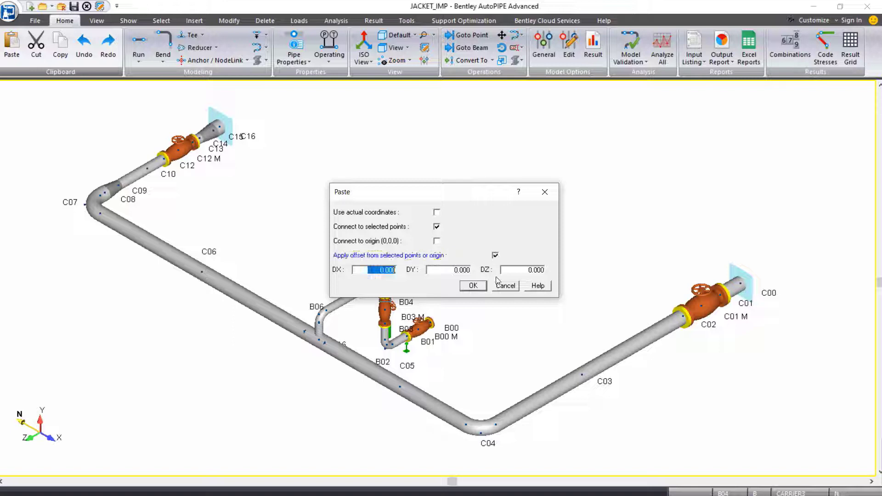
{"action": "key", "text": "Tab"}
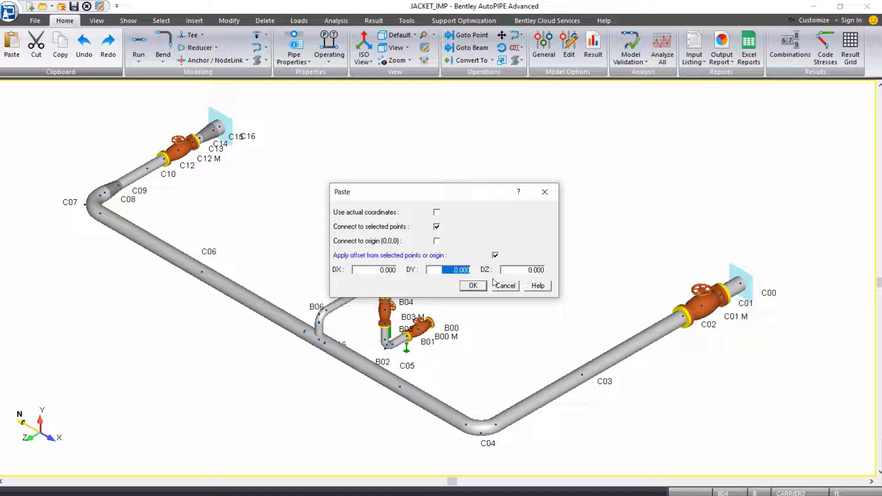
{"action": "type", "text": "0.003"}
- Confirm the paste and zoom to inspect the new E-labelled points over line C
{"action": "left_click", "coordinate": [474, 286]}
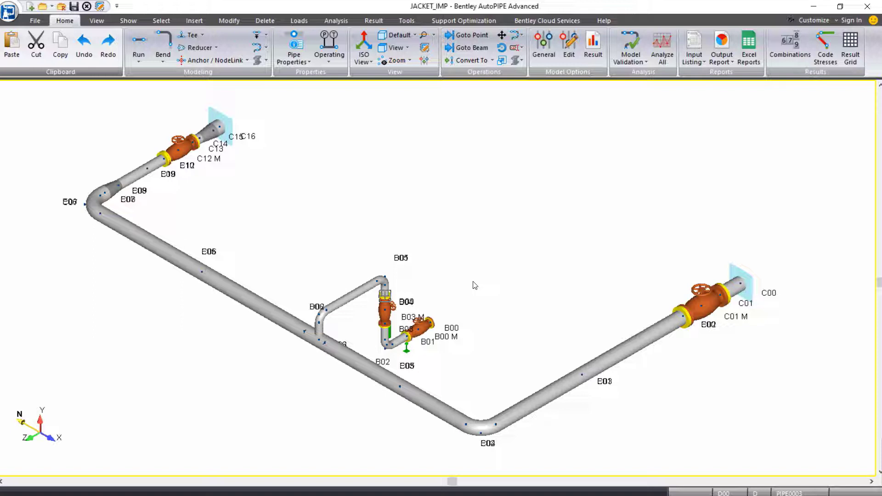
{"action": "scroll", "coordinate": [271, 358], "scroll_direction": "up", "scroll_amount": 5}
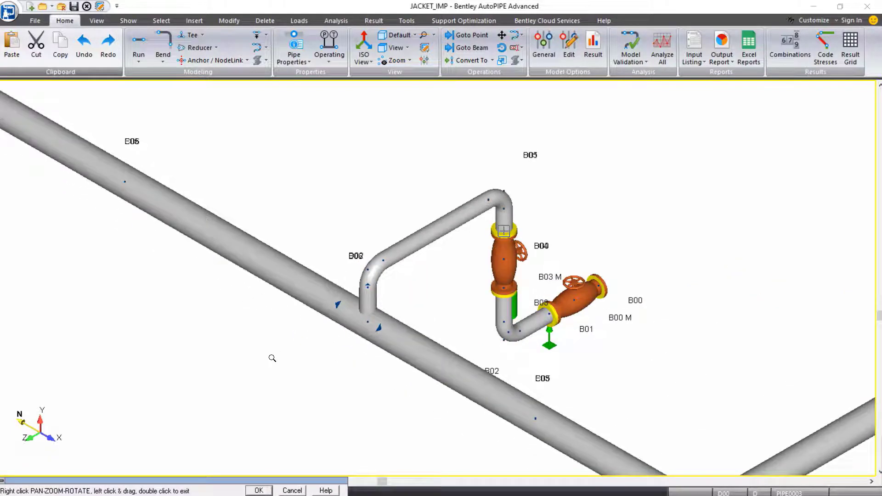
{"action": "scroll", "coordinate": [272, 358], "scroll_direction": "down", "scroll_amount": 5}
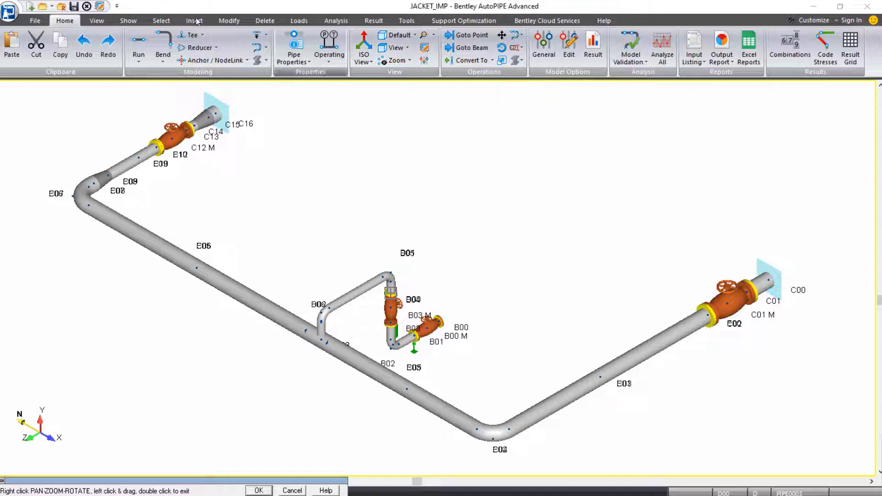
{"action": "left_click", "coordinate": [105, 22]}
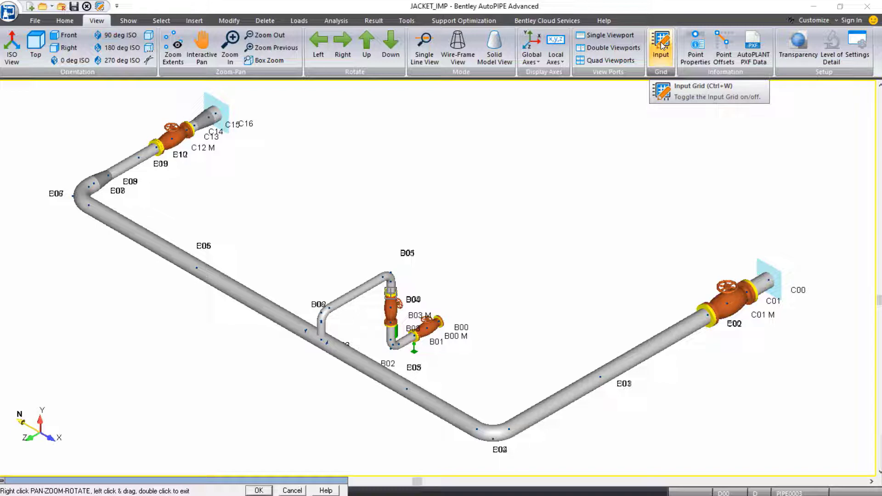
- Bring up the Review Component Data grid from the Quick Access Toolbar
{"action": "left_click", "coordinate": [116, 6]}
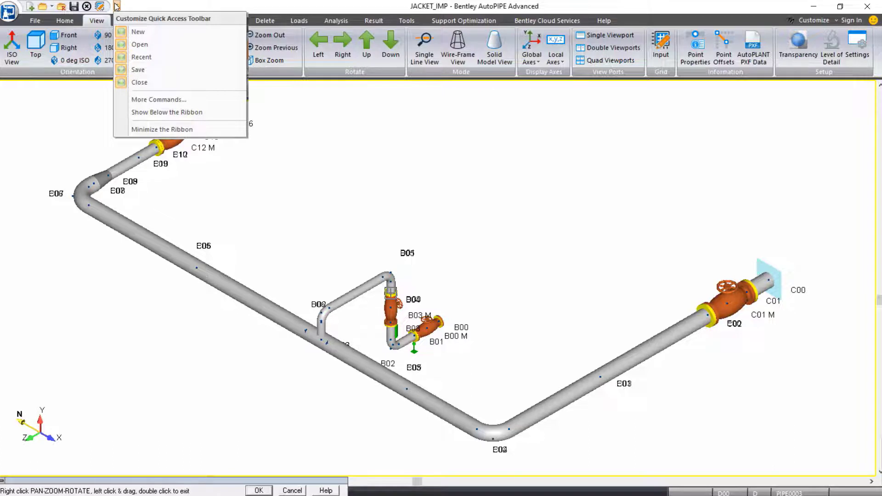
{"action": "left_click", "coordinate": [101, 8]}
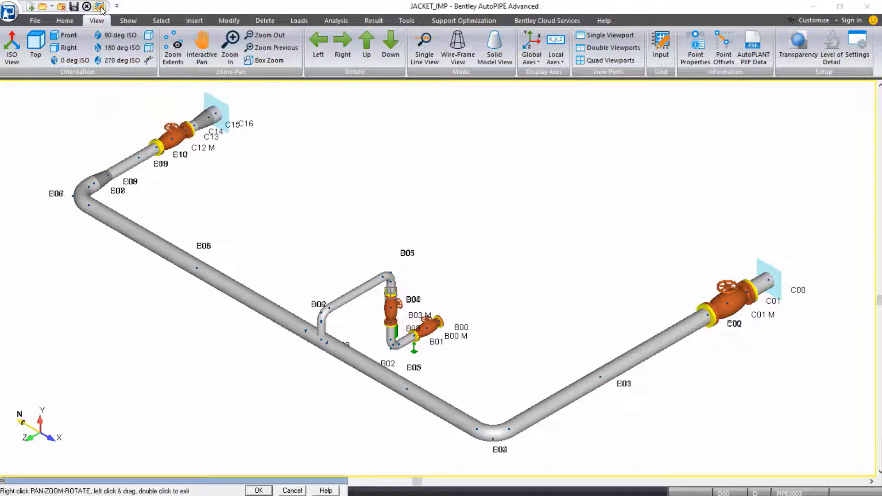
{"action": "left_click", "coordinate": [101, 8]}
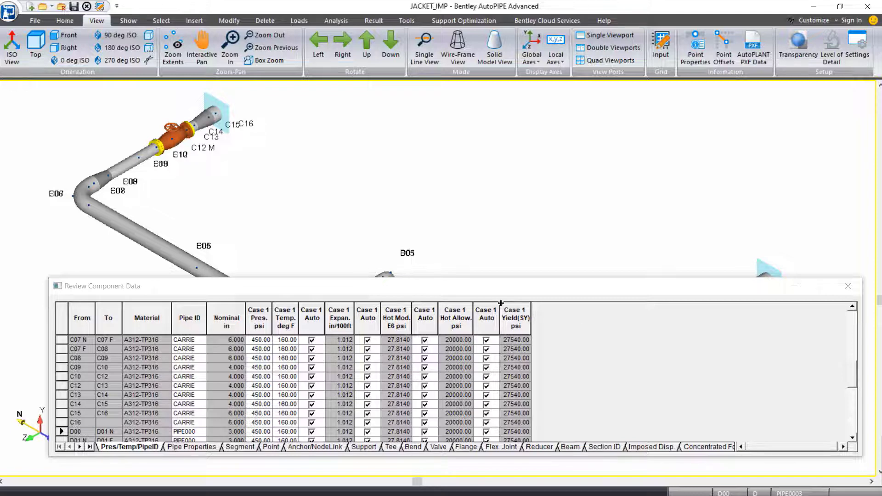
- Show the segment list and highlight segments B, C, D and E in the model
{"action": "left_click", "coordinate": [240, 446]}
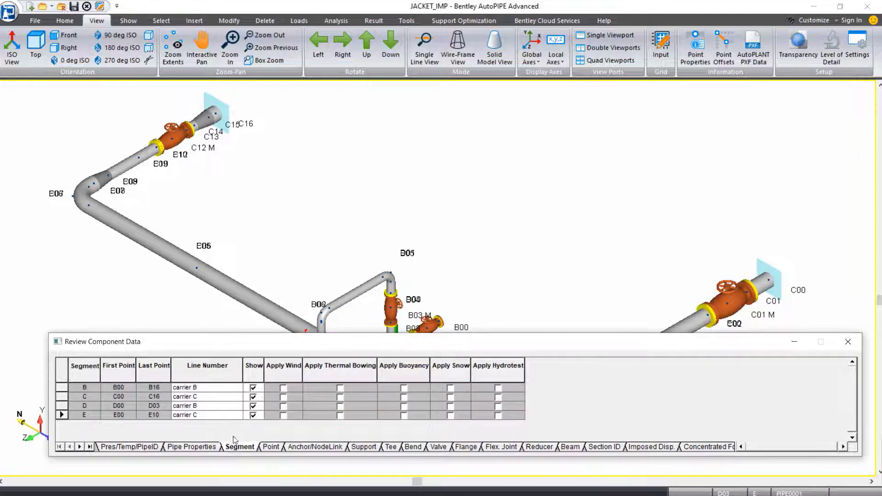
{"action": "left_click", "coordinate": [205, 388]}
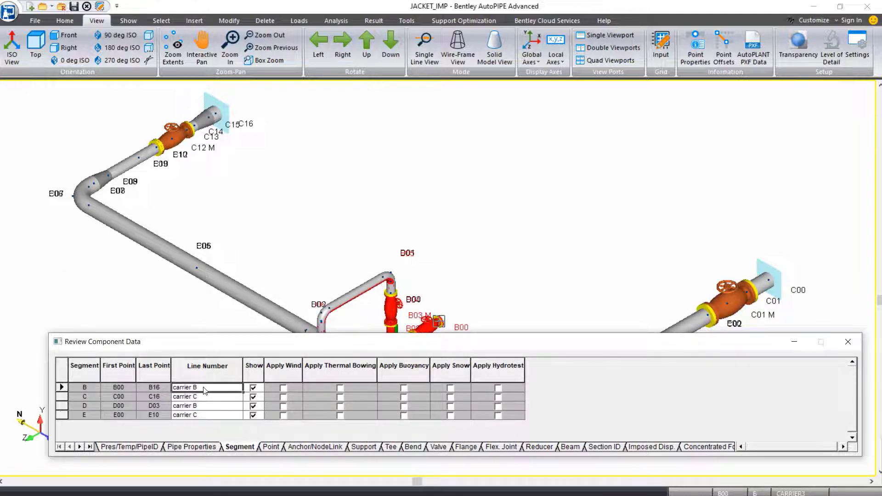
{"action": "left_click", "coordinate": [205, 397]}
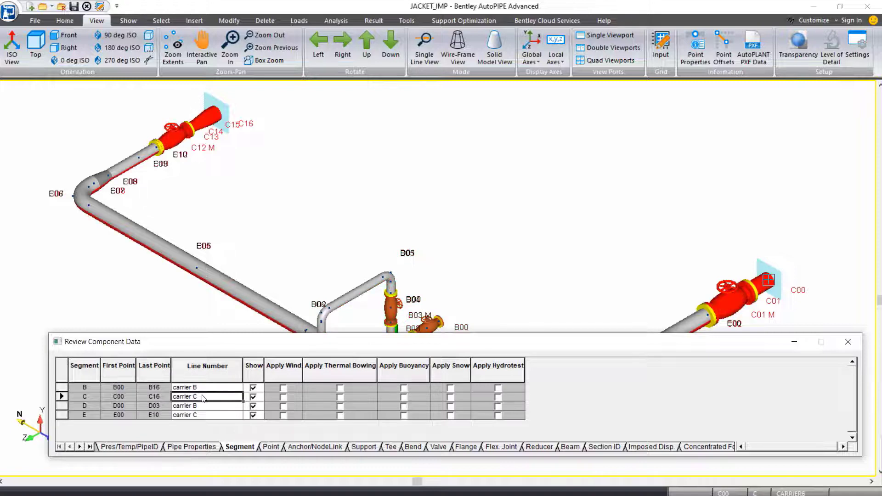
{"action": "left_click", "coordinate": [204, 406]}
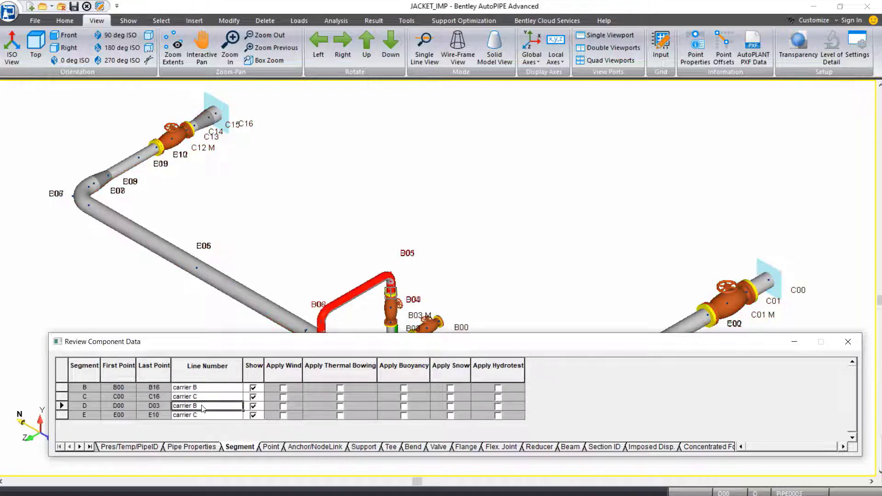
{"action": "left_click", "coordinate": [206, 416]}
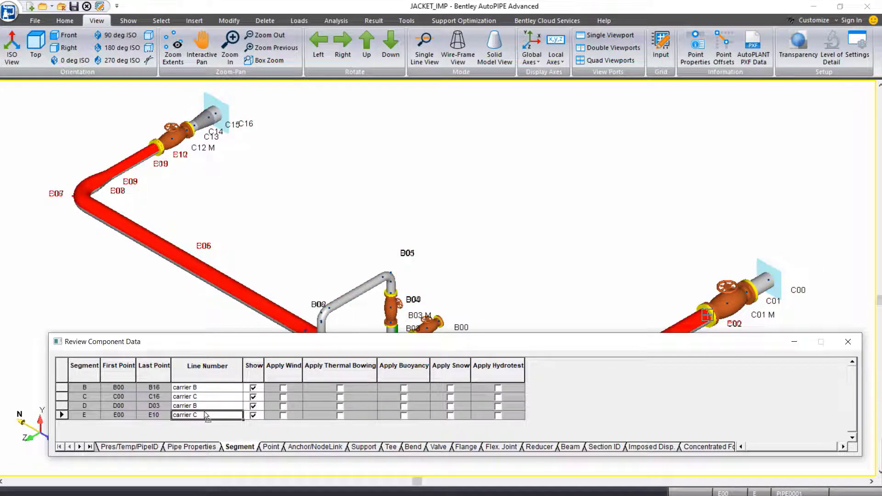
- Change segment D's line number to 'jacket D' and segment E's to 'jacket E'
{"action": "left_click", "coordinate": [203, 407]}
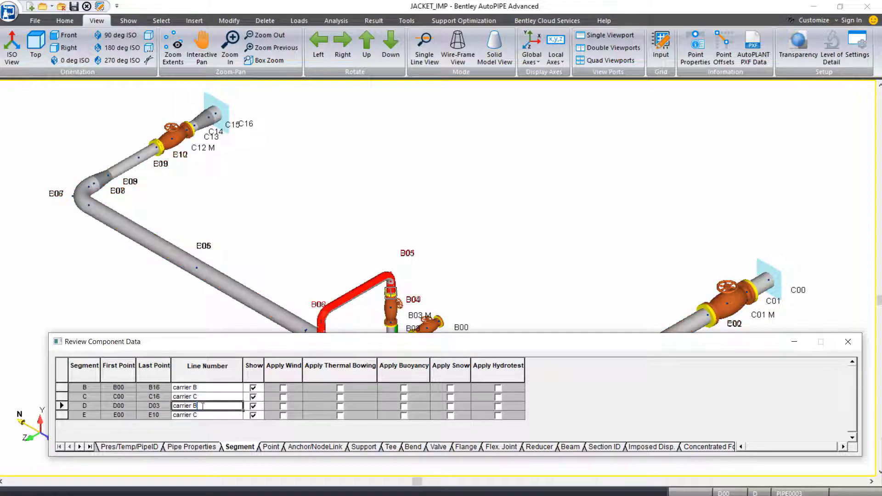
{"action": "left_click", "coordinate": [202, 408]}
{"action": "type", "text": "jacket D"}
{"action": "key", "text": "Down"}
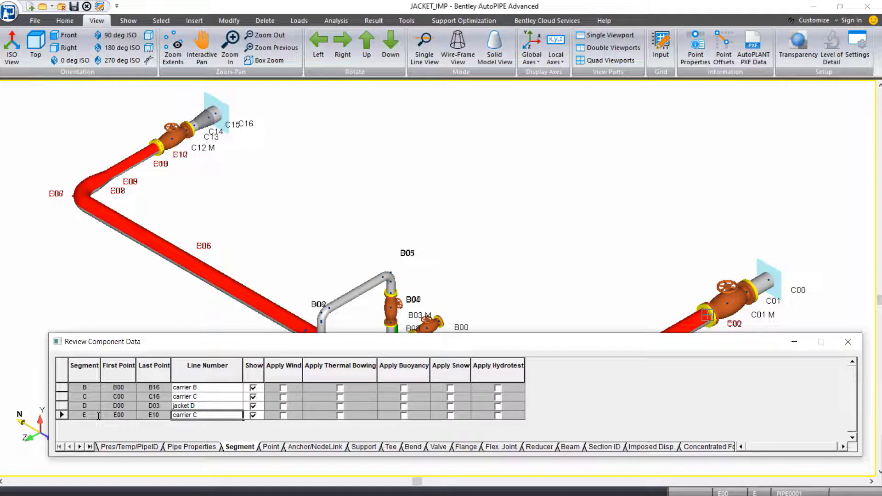
{"action": "type", "text": "jacket E"}
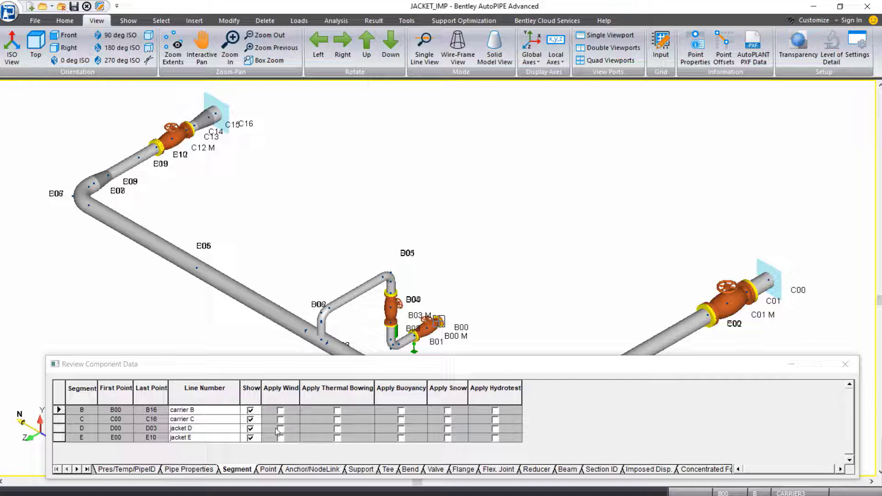
- Uncheck Show for carrier segments B and C, then select jacket segment E
{"action": "left_click", "coordinate": [246, 395]}
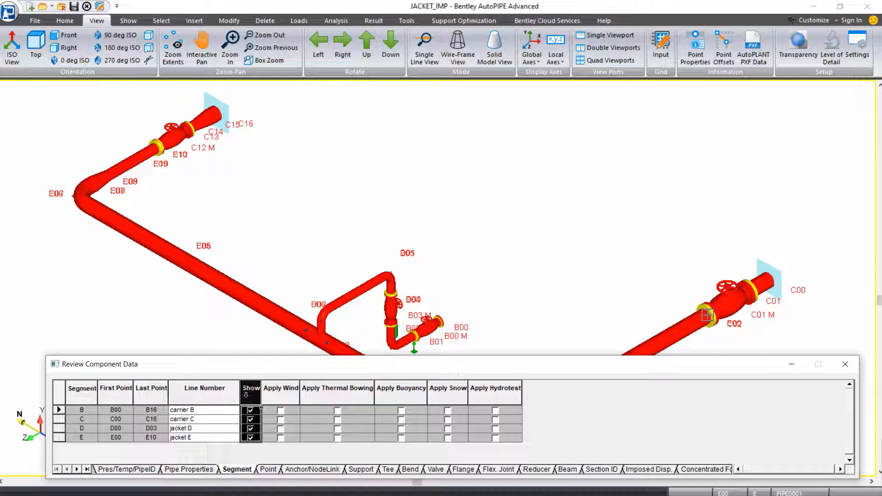
{"action": "left_click", "coordinate": [250, 410]}
{"action": "left_click", "coordinate": [251, 419]}
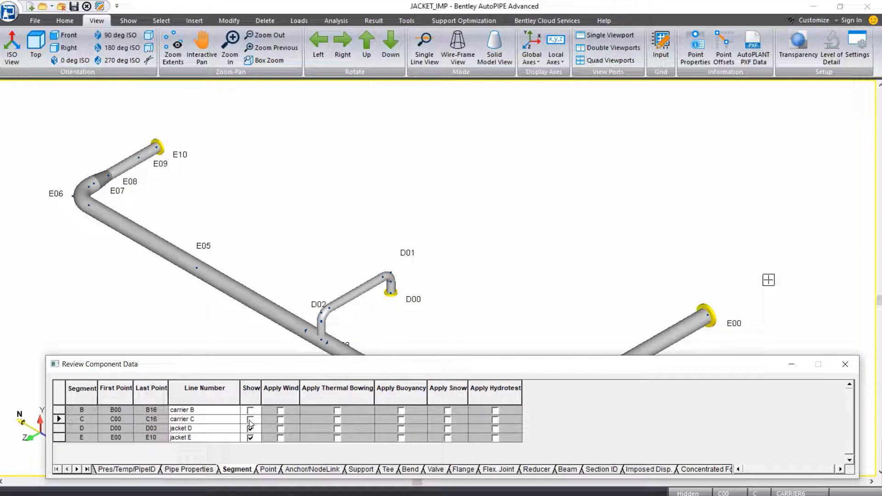
{"action": "left_click", "coordinate": [60, 437]}
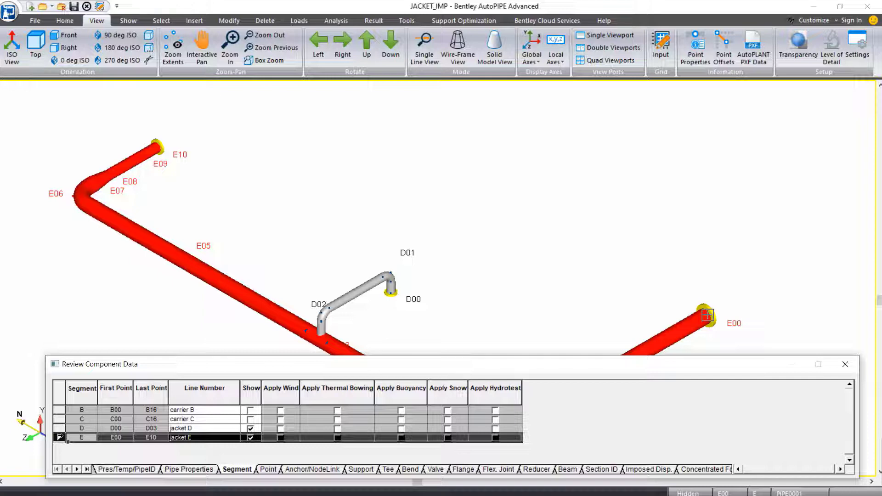
{"action": "left_click", "coordinate": [233, 21]}
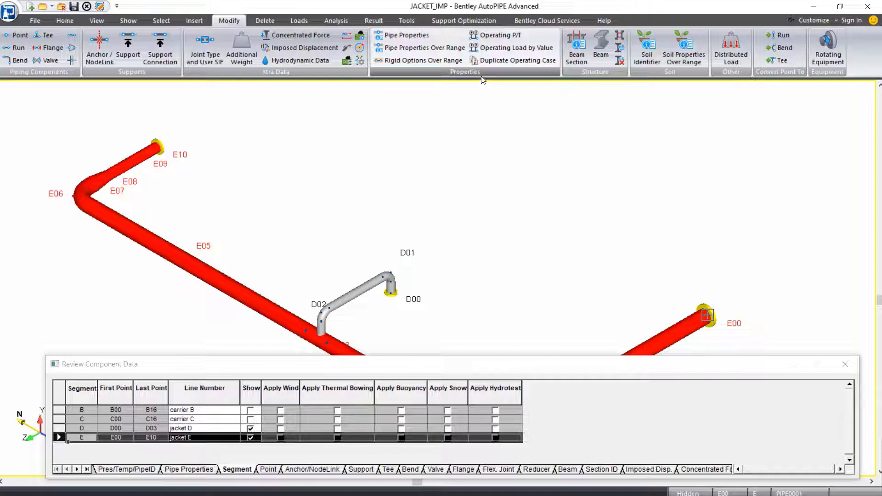
- Apply pipe identifier JACKET8 over segment E's range and acknowledge both notes
{"action": "left_click", "coordinate": [444, 52]}
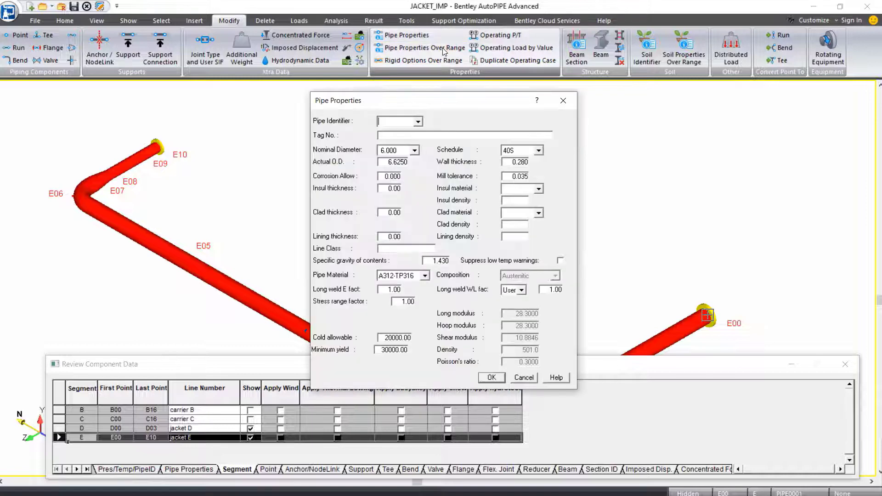
{"action": "left_click", "coordinate": [419, 122]}
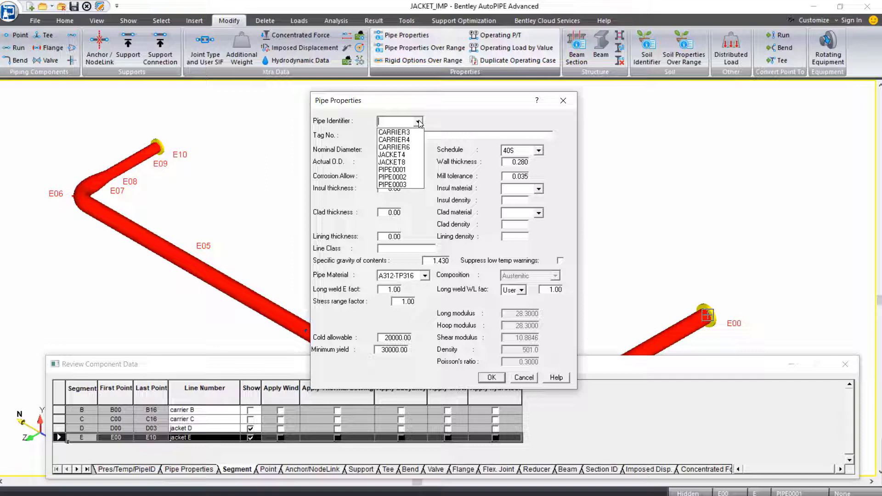
{"action": "left_click", "coordinate": [396, 163]}
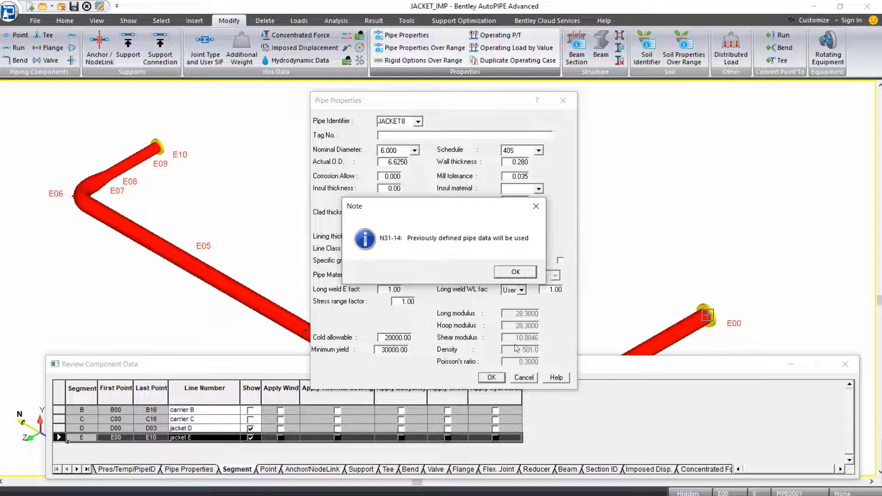
{"action": "left_click", "coordinate": [530, 273]}
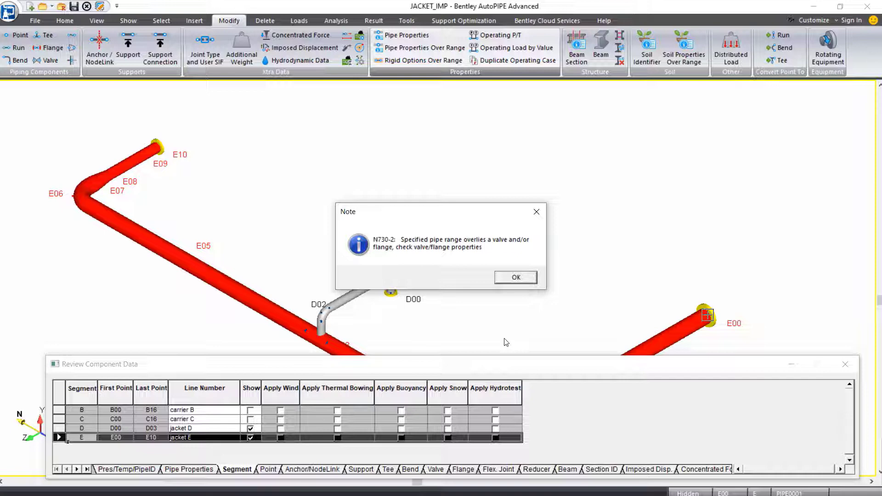
{"action": "left_click", "coordinate": [532, 281]}
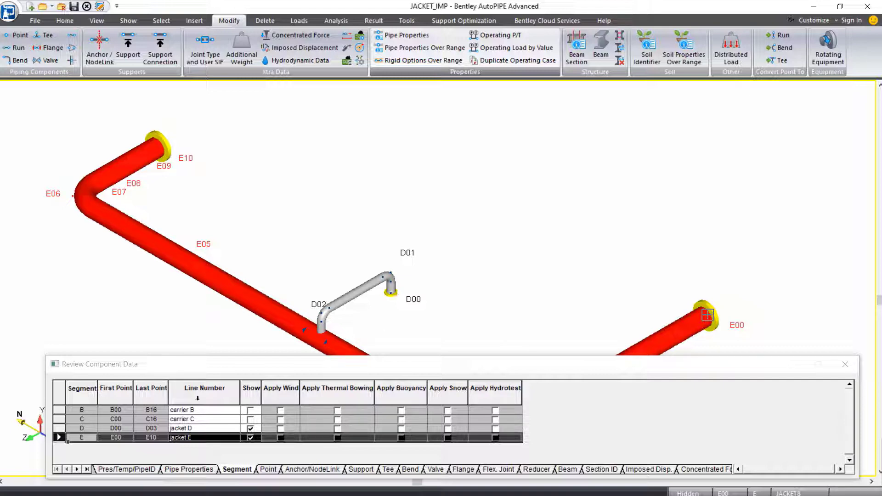
- Assign JACKET4 pipe properties over the D00–D03 jacket range, accepting both notes
{"action": "left_click", "coordinate": [59, 428]}
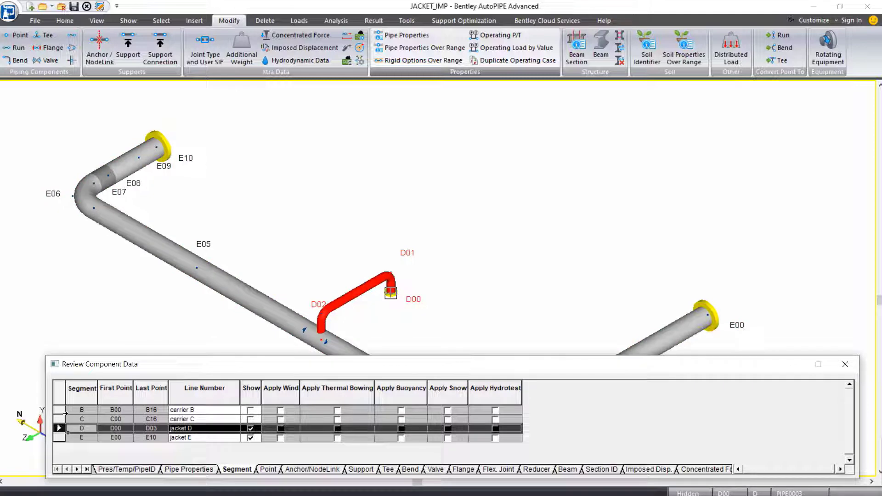
{"action": "left_click", "coordinate": [455, 52]}
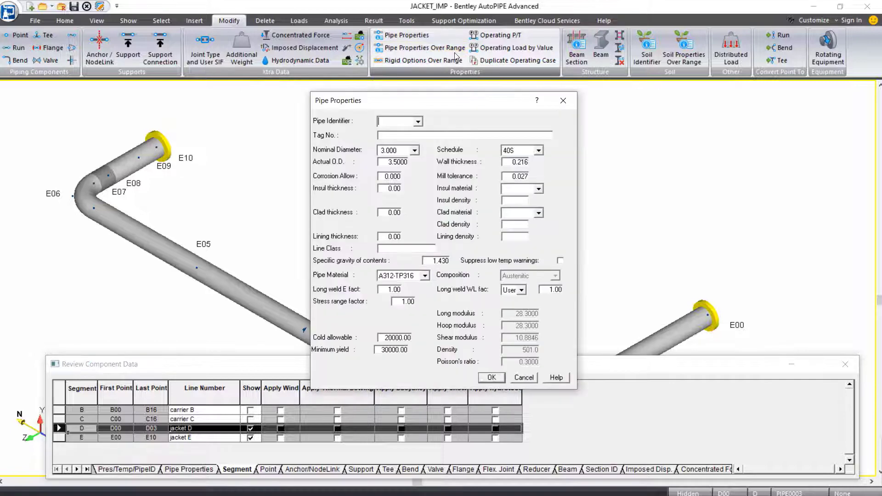
{"action": "left_click", "coordinate": [419, 123]}
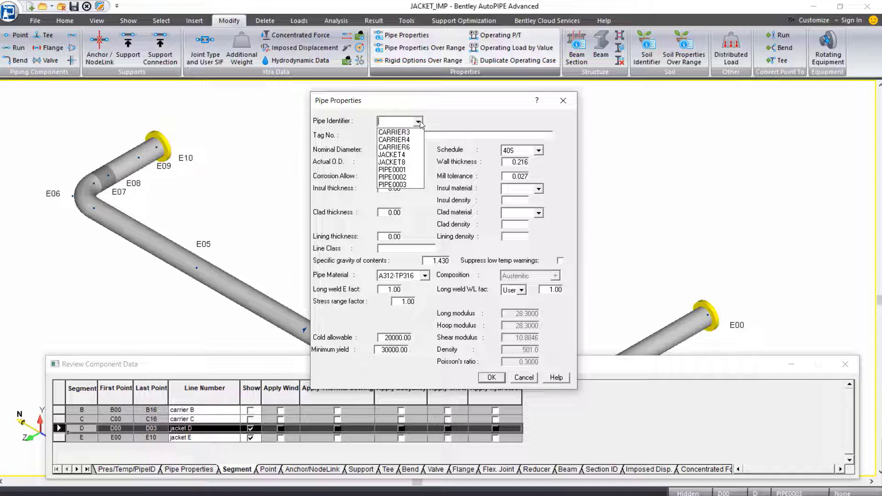
{"action": "left_click", "coordinate": [410, 156]}
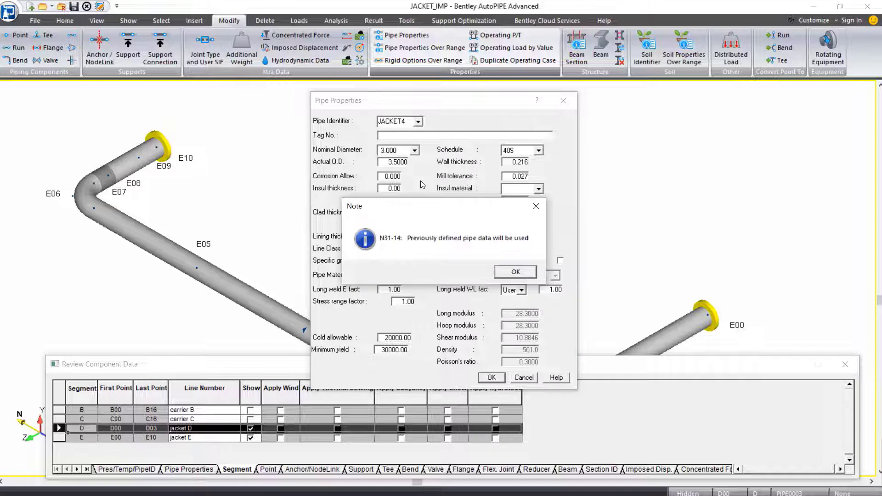
{"action": "left_click", "coordinate": [516, 273]}
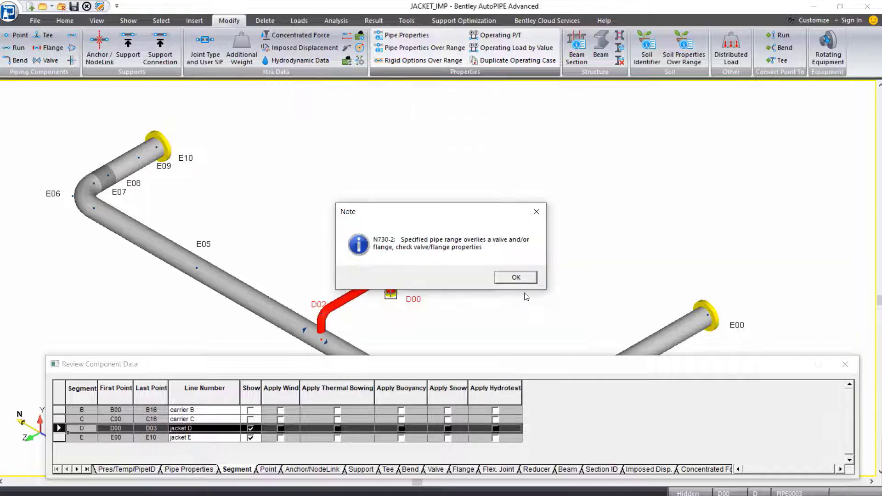
{"action": "left_click", "coordinate": [518, 280]}
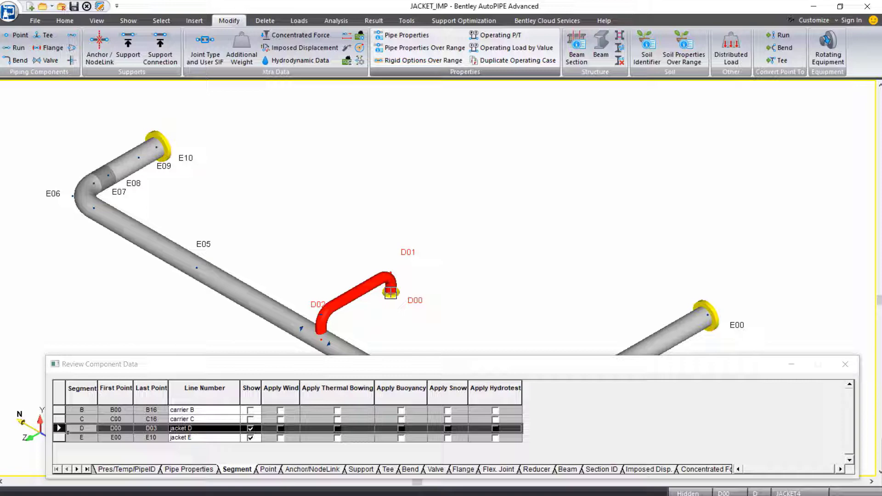
- Check that JACKET8 has specific gravity 0.272 and JACKET4 has 0.214, then close the review
{"action": "left_click", "coordinate": [189, 469]}
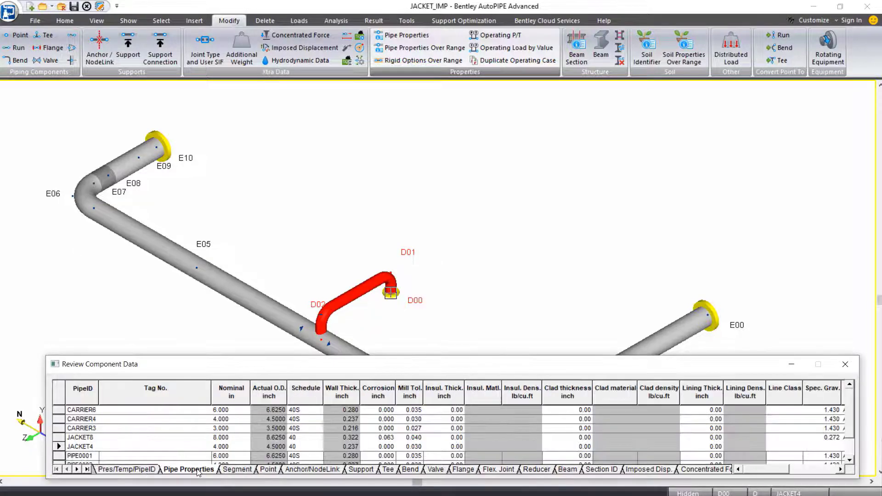
{"action": "left_click", "coordinate": [59, 438]}
{"action": "left_click", "coordinate": [60, 447]}
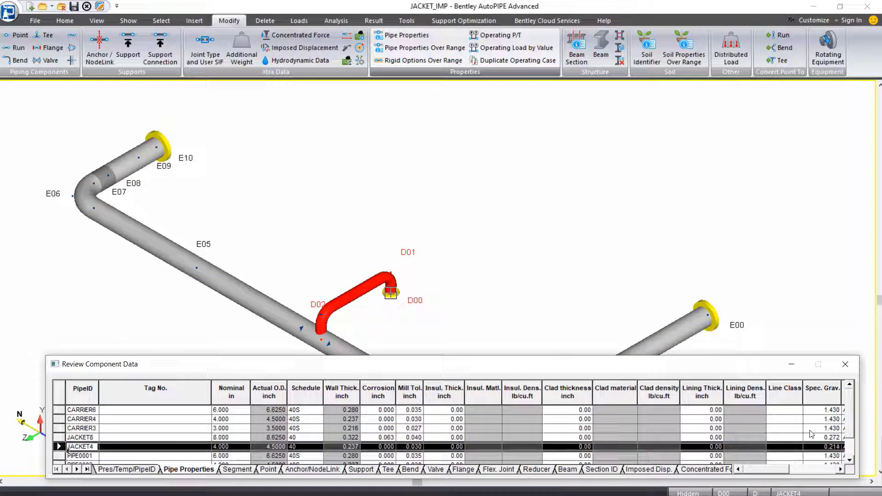
{"action": "left_click", "coordinate": [824, 439]}
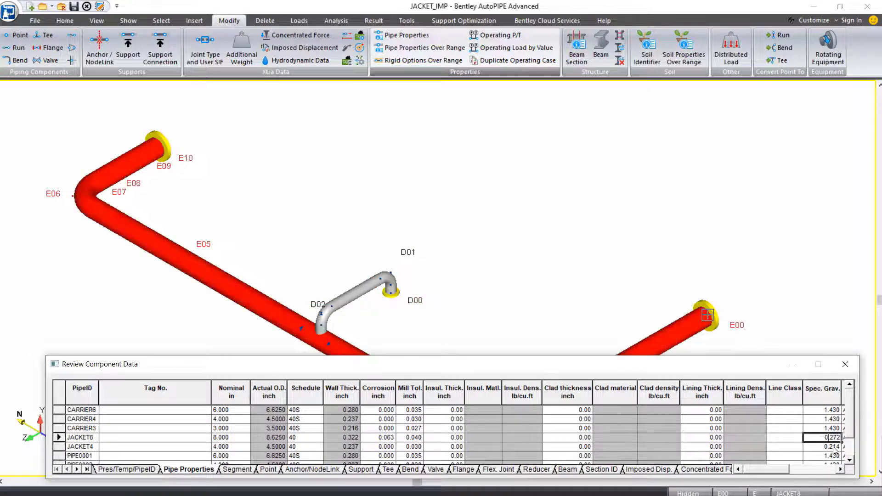
{"action": "left_click", "coordinate": [823, 444]}
{"action": "left_click", "coordinate": [823, 439]}
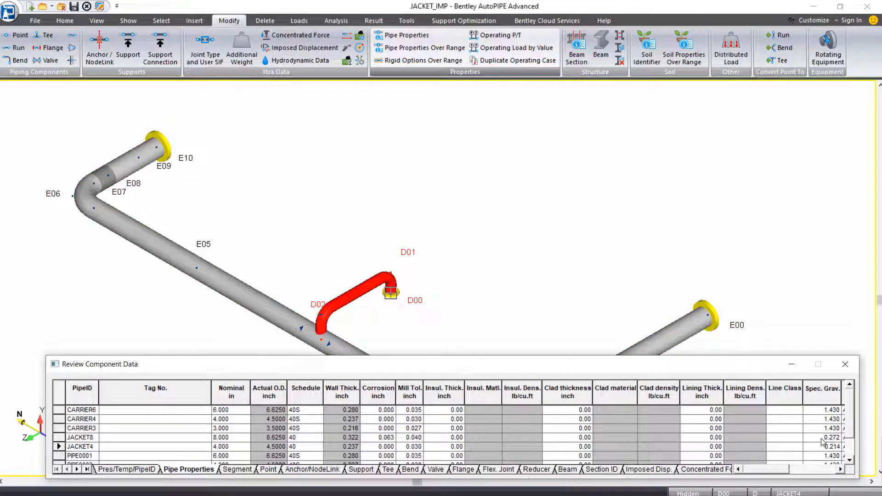
{"action": "left_click", "coordinate": [819, 447]}
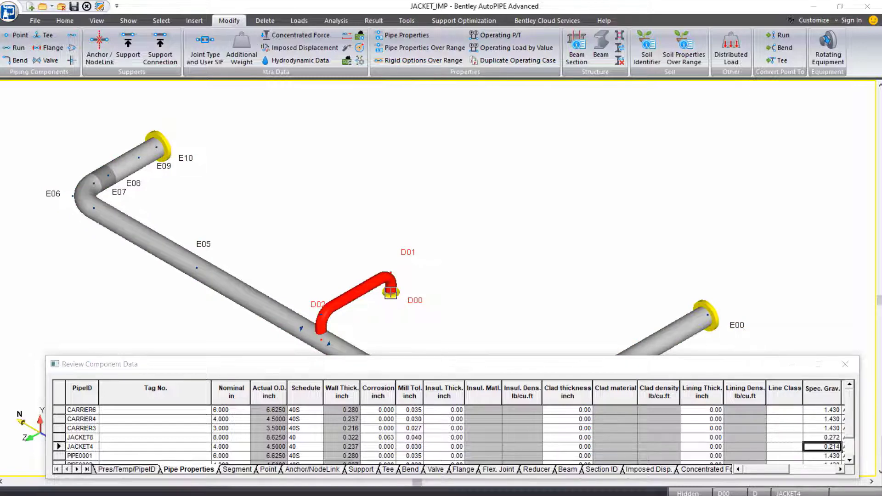
{"action": "key", "text": "super+shift+Right"}
{"action": "left_click", "coordinate": [851, 371]}
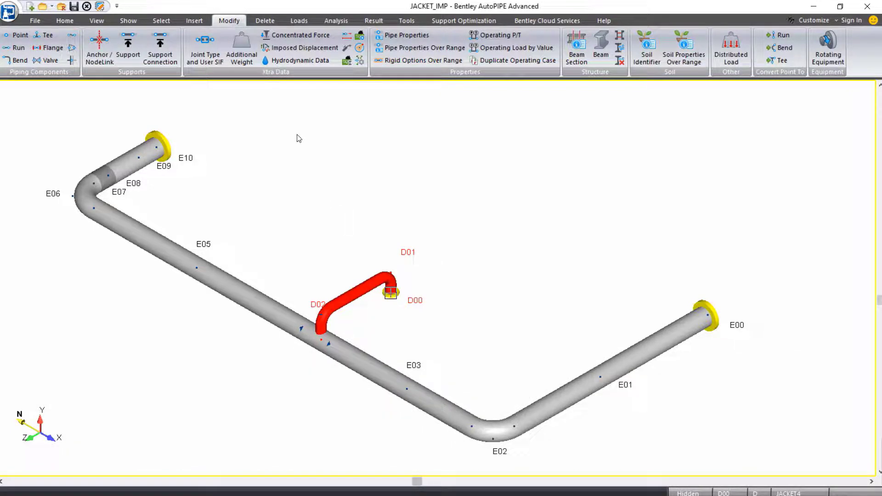
- Clear the current selection and select every flange in the model
{"action": "left_click", "coordinate": [161, 21]}
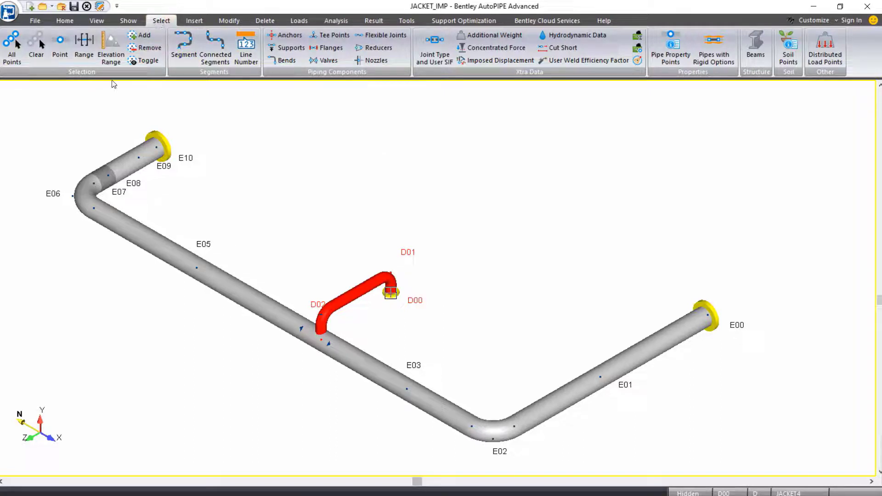
{"action": "left_click", "coordinate": [40, 54]}
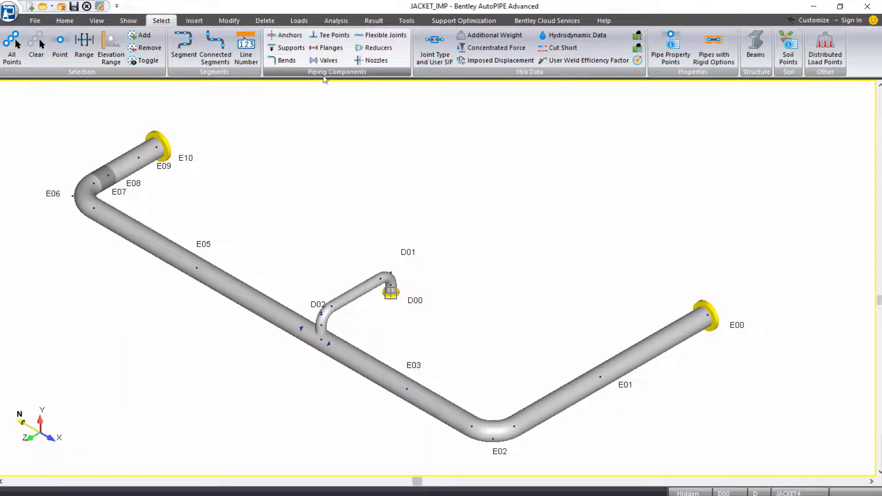
{"action": "left_click", "coordinate": [330, 49]}
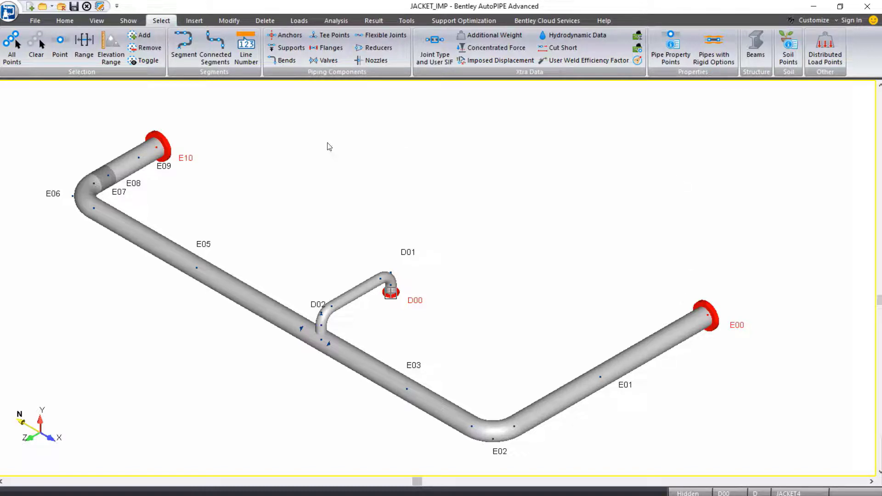
- Delete the selected flanges at E00, E10 and D00, confirming the deletion
{"action": "left_click", "coordinate": [266, 21]}
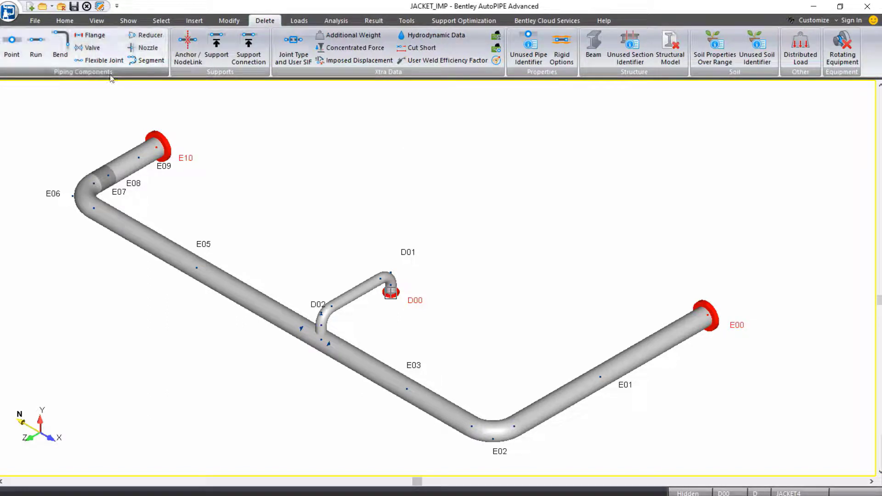
{"action": "left_click", "coordinate": [92, 35]}
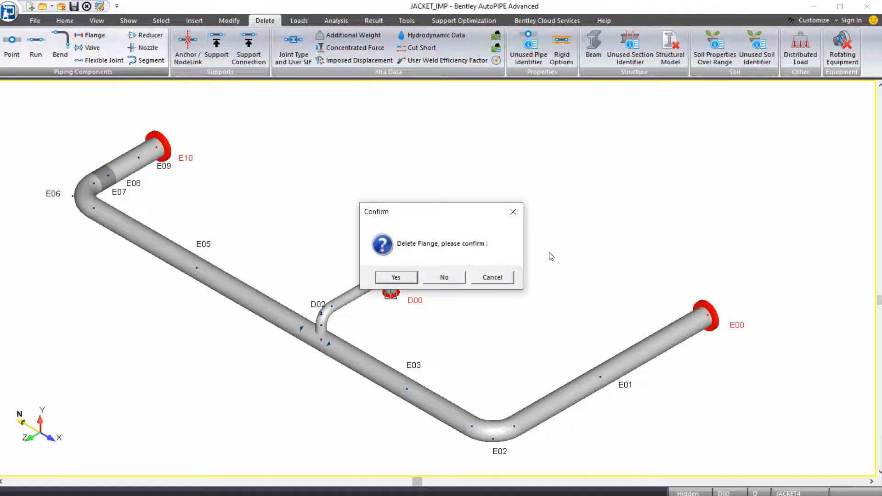
{"action": "left_click", "coordinate": [399, 279]}
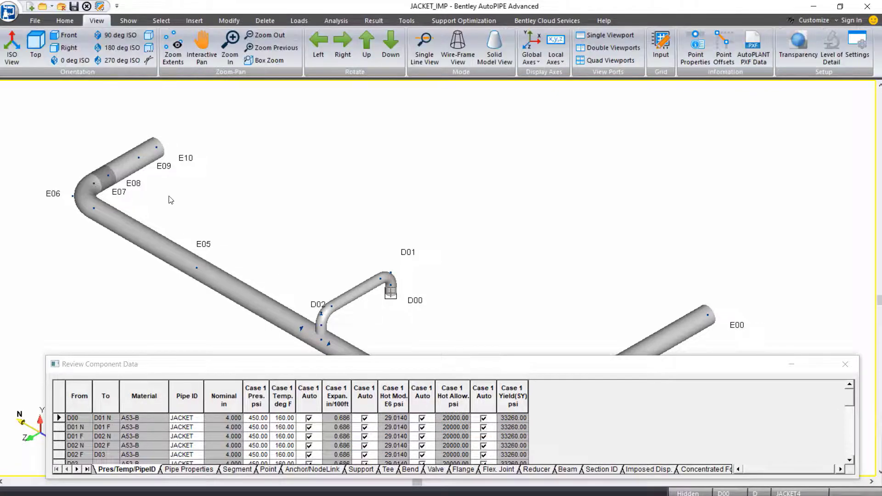
- Zoom in on the E07–E09 run and inspect the E07–E08 and E08–E09 segments
{"action": "scroll", "coordinate": [68, 159], "scroll_direction": "up", "scroll_amount": 5}
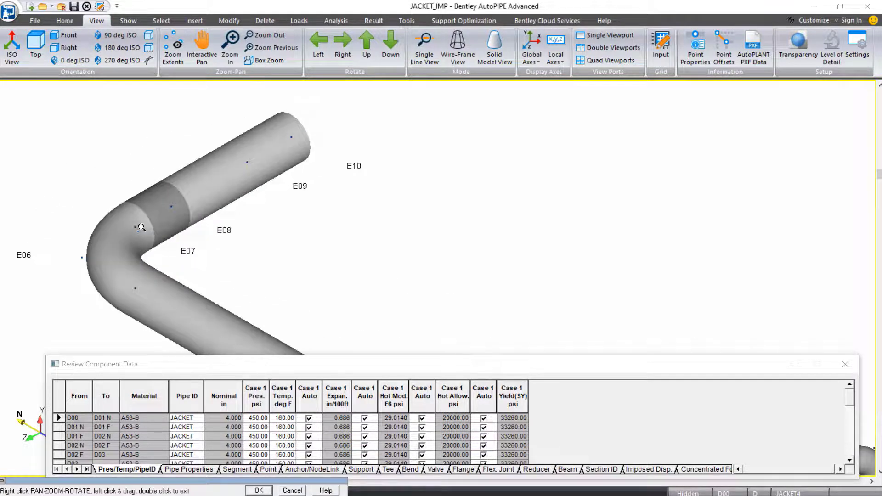
{"action": "double_click", "coordinate": [170, 224]}
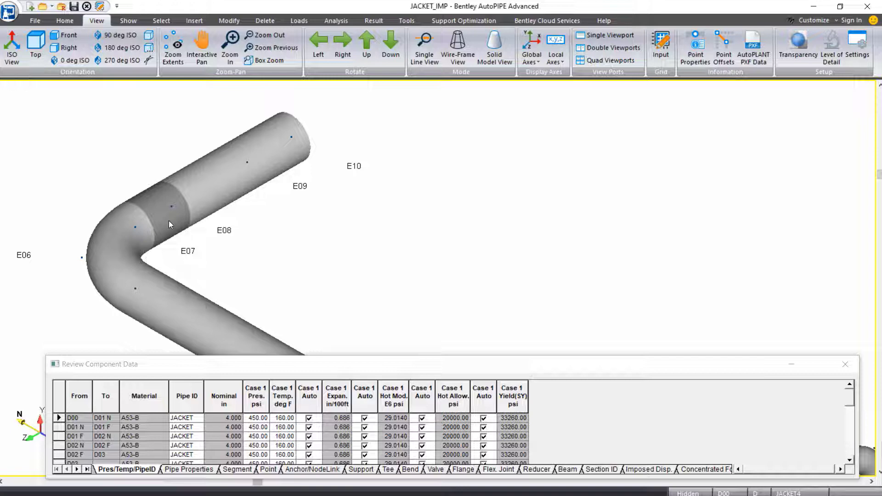
{"action": "left_click", "coordinate": [169, 220]}
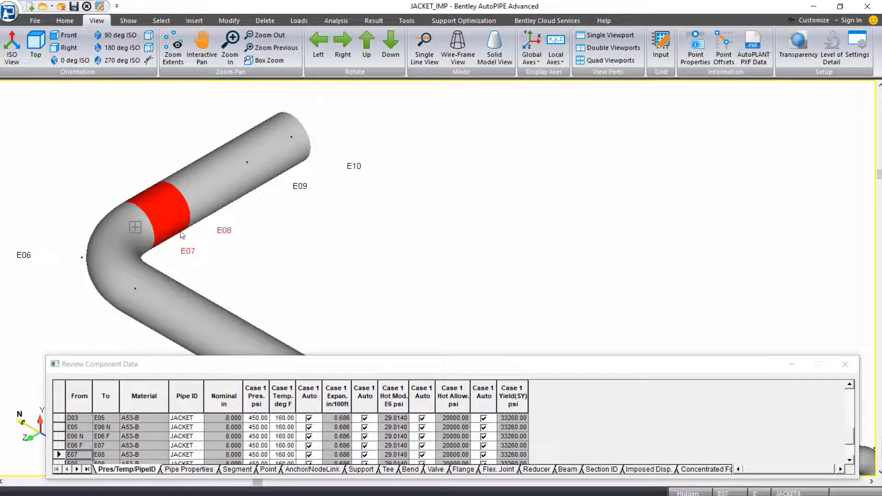
{"action": "left_click", "coordinate": [191, 206]}
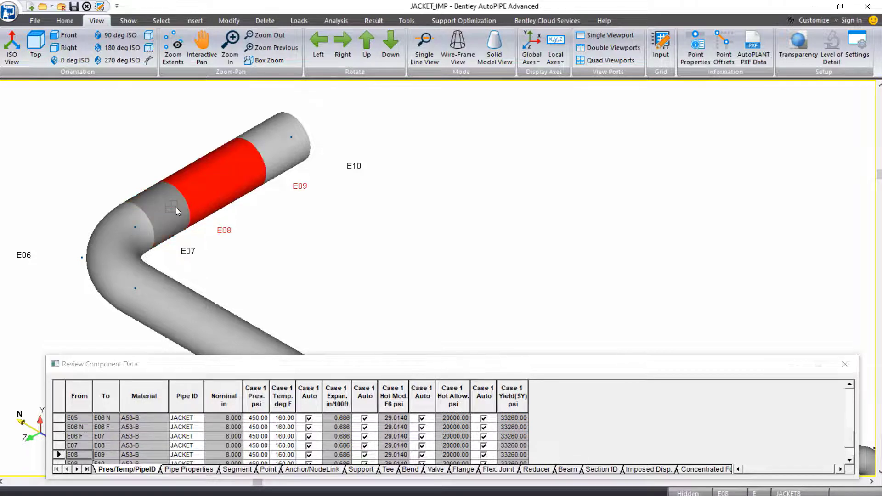
{"action": "left_click", "coordinate": [176, 207]}
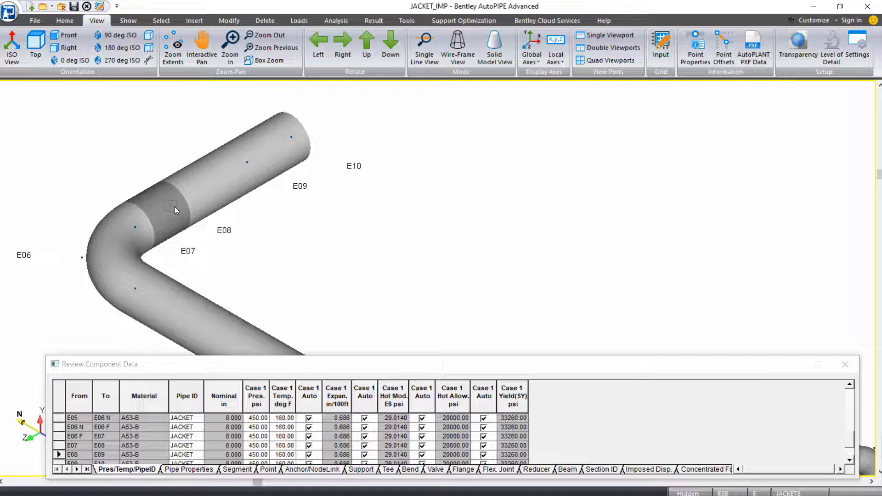
{"action": "left_click", "coordinate": [162, 21]}
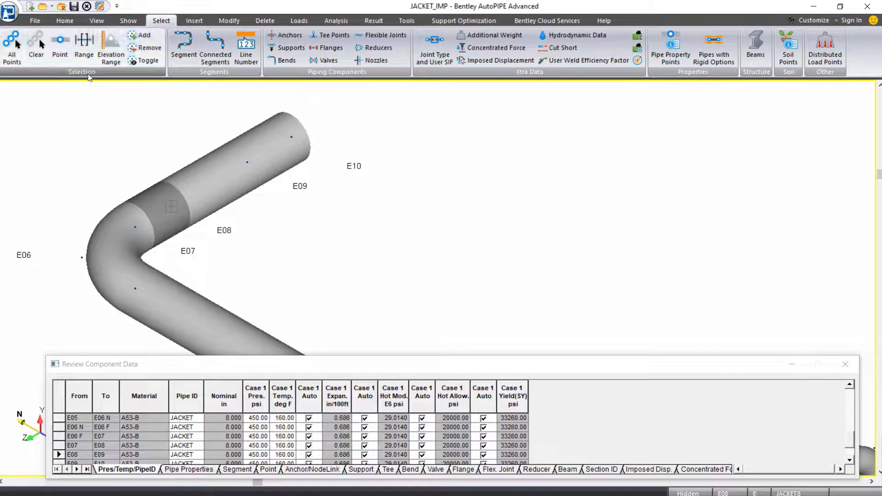
- Select point E08 by name and delete it, confirming the deletion
{"action": "left_click", "coordinate": [59, 53]}
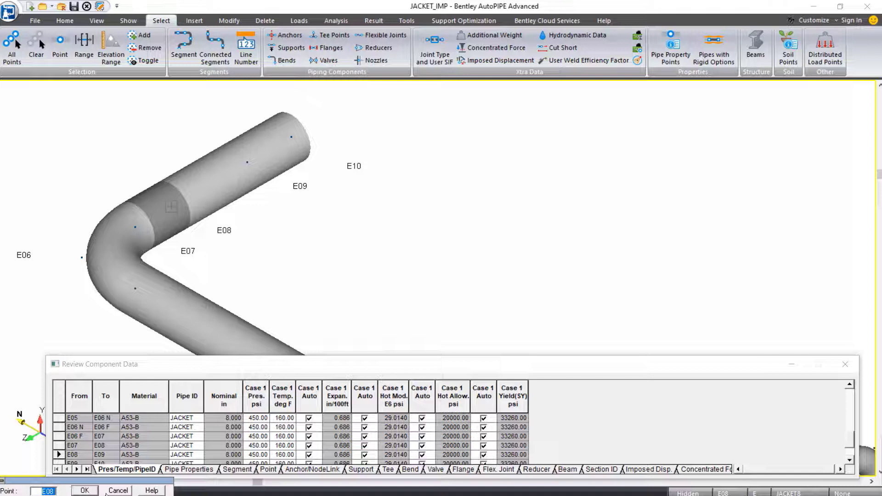
{"action": "left_click", "coordinate": [85, 490]}
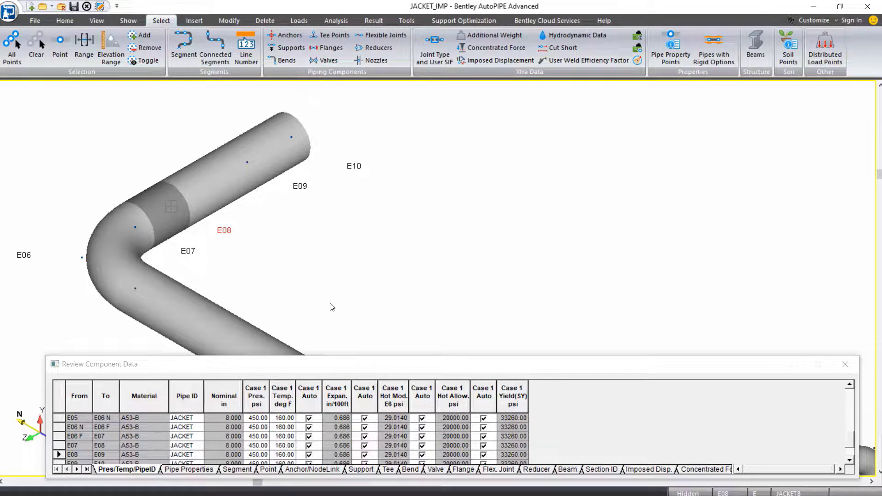
{"action": "left_click", "coordinate": [259, 22]}
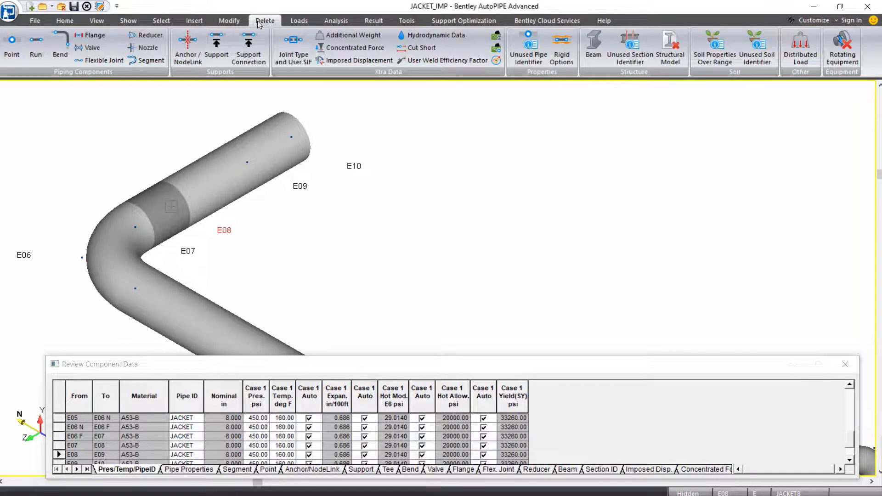
{"action": "left_click", "coordinate": [11, 46]}
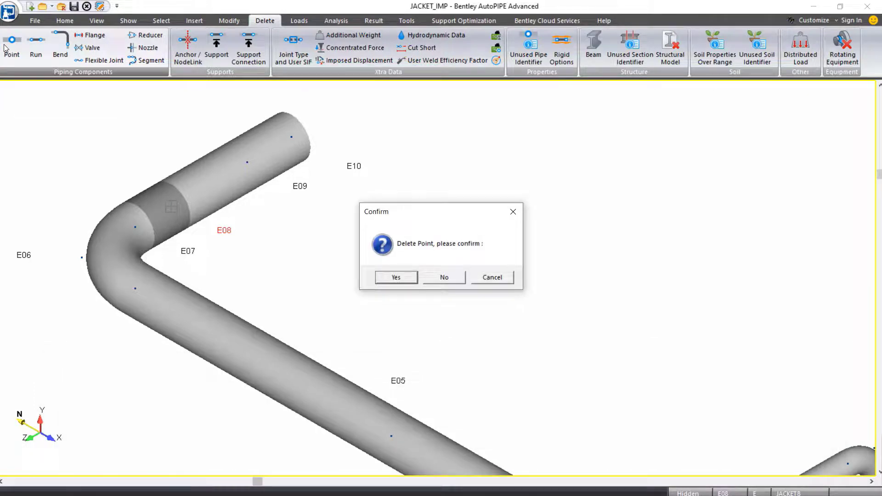
{"action": "left_click", "coordinate": [396, 275]}
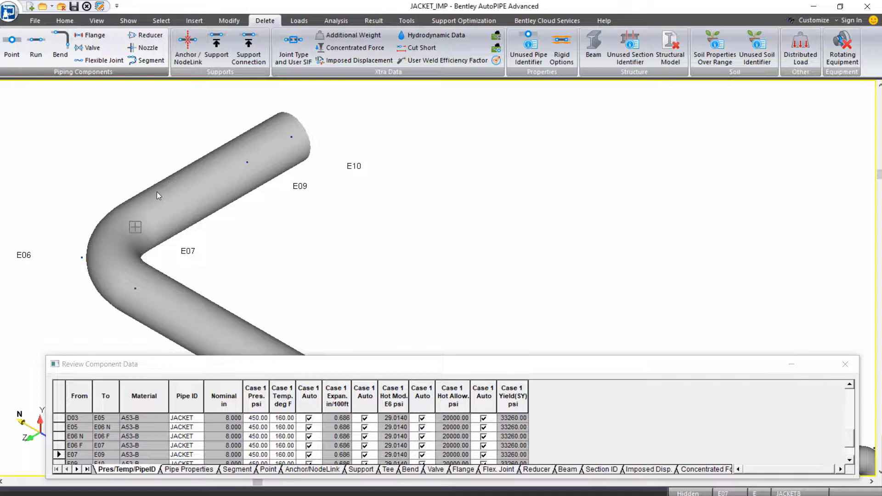
- Zoom out and pan to view the whole piping model
{"action": "scroll", "coordinate": [302, 196], "scroll_direction": "down", "scroll_amount": 4}
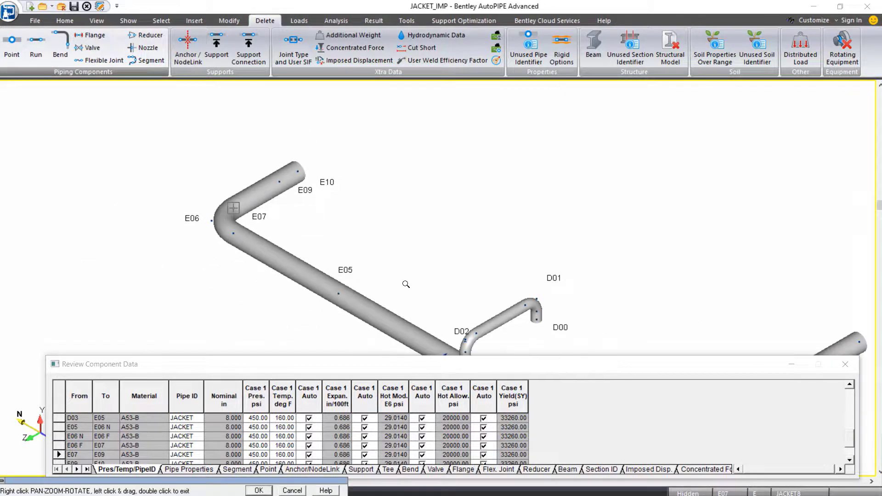
{"action": "scroll", "coordinate": [406, 285], "scroll_direction": "down", "scroll_amount": 1}
{"action": "middle_click_drag", "start_coordinate": [508, 296], "coordinate": [437, 239]}
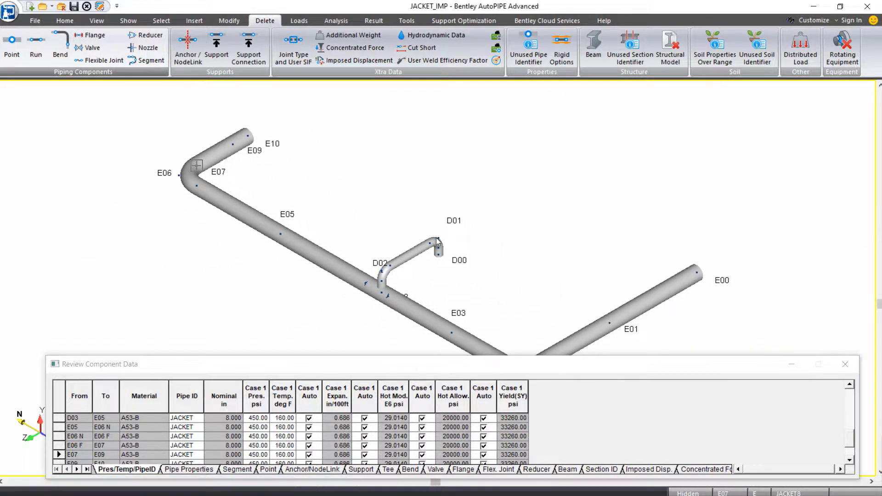